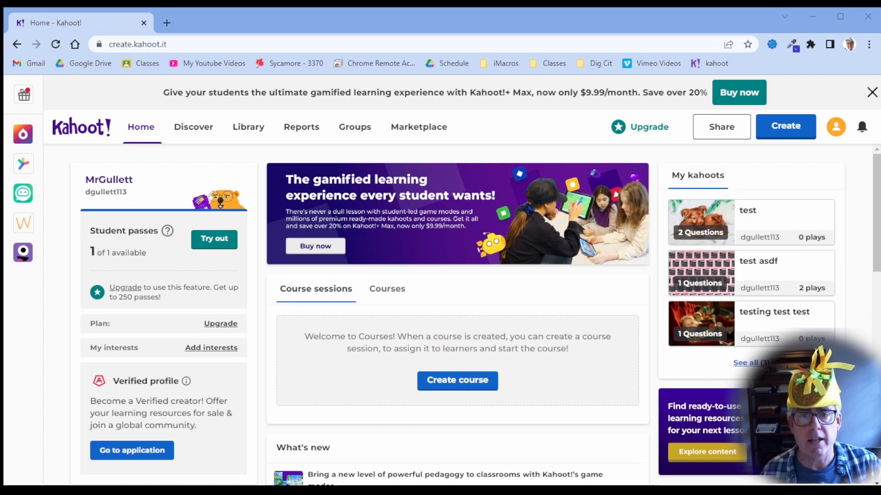
Go to the library and create a new blank kahoot
left_click(247, 129)
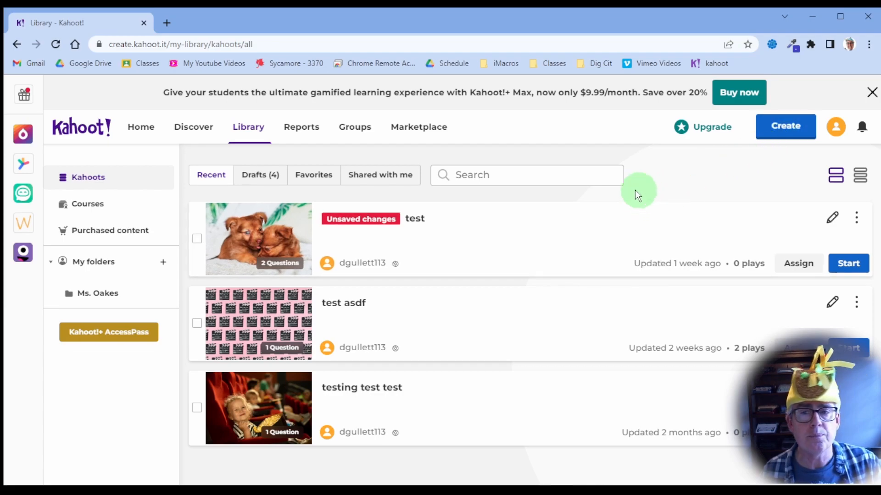
left_click(783, 126)
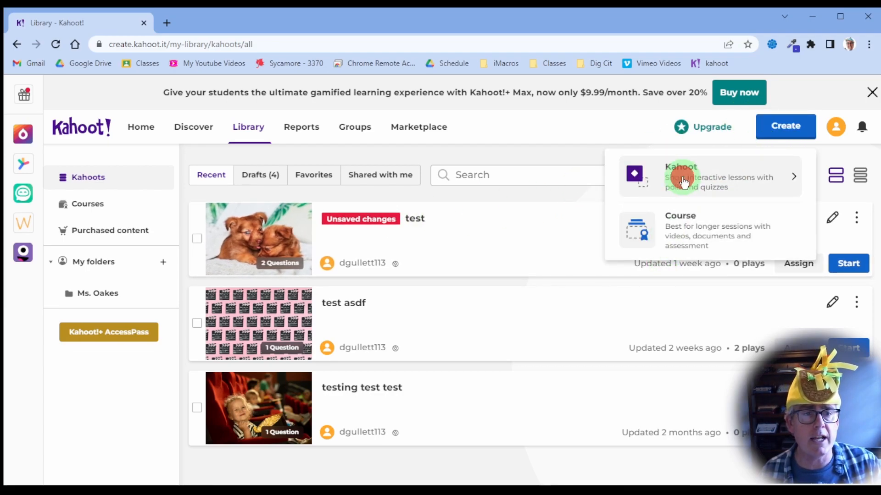
left_click(683, 182)
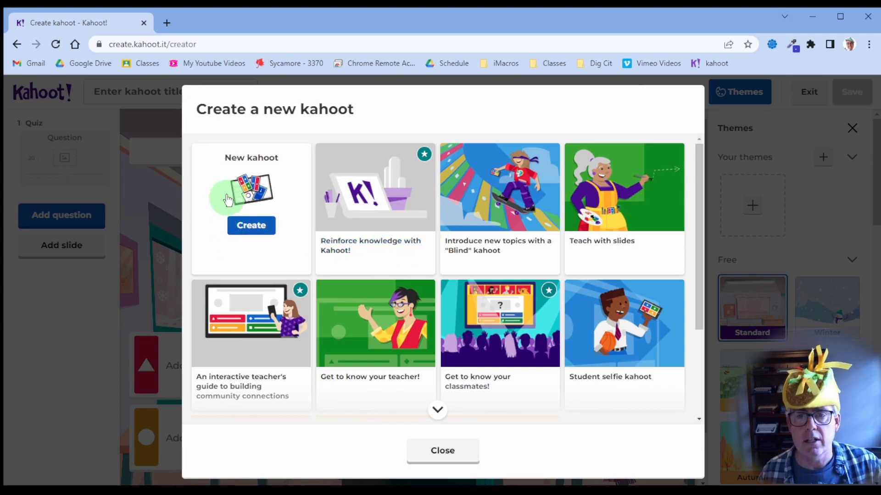
left_click(251, 225)
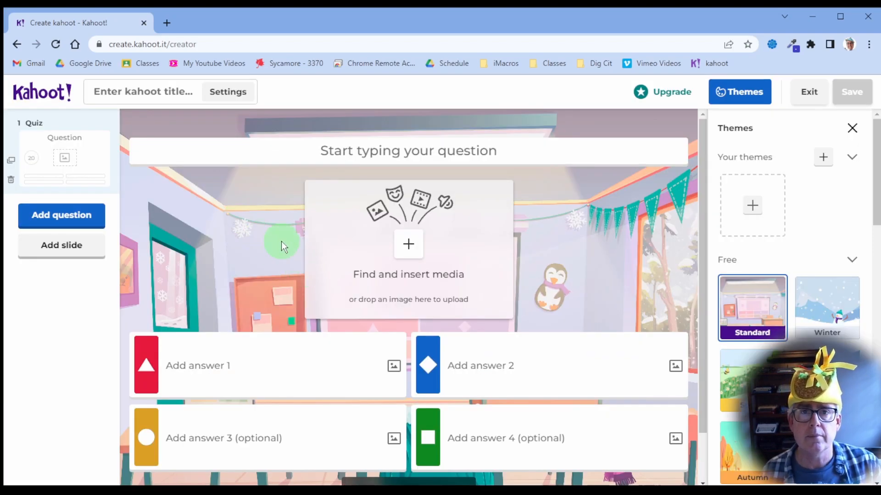
Add a Classic slide titled "This Kahoot Created By:" with the creator's full name as its text
left_click(68, 250)
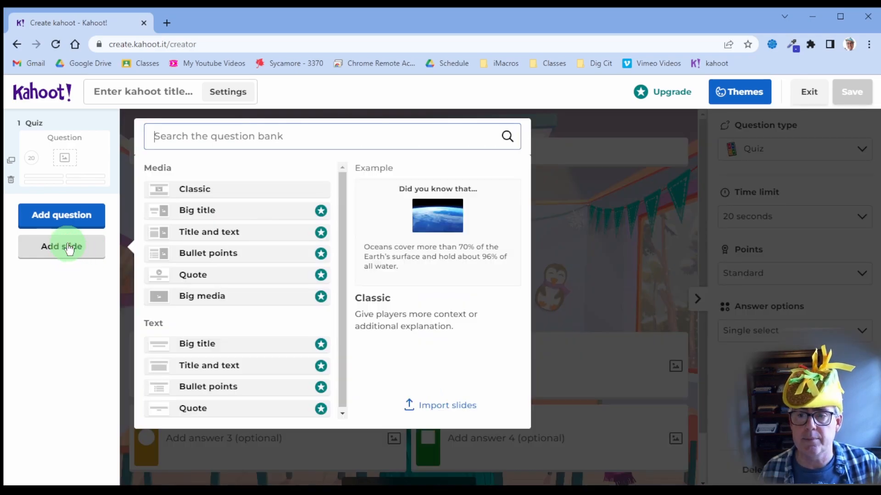
left_click(205, 194)
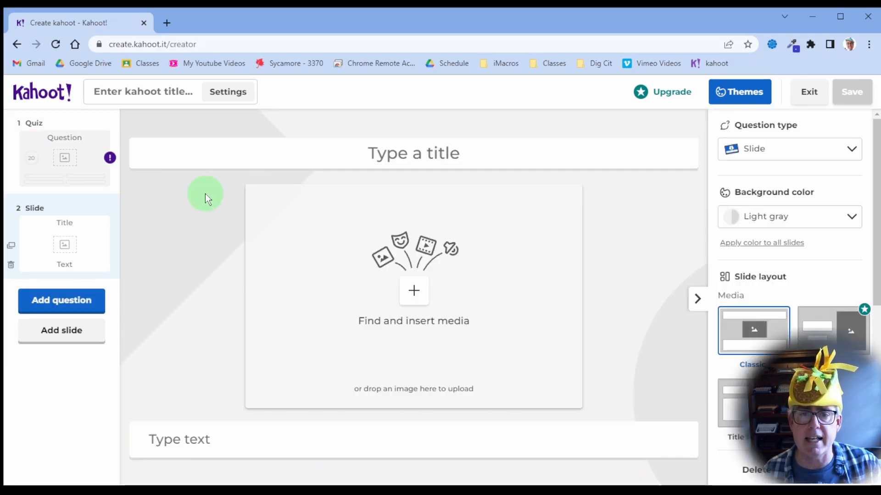
left_click(353, 153)
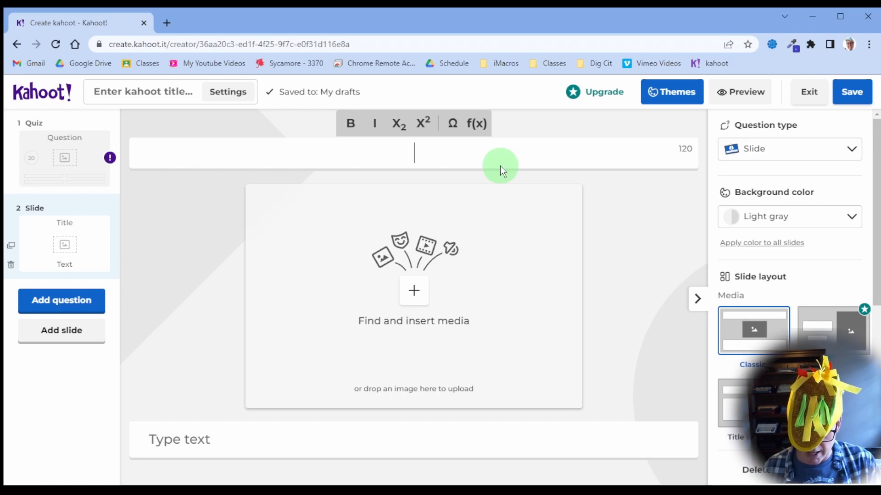
type("This Kaho")
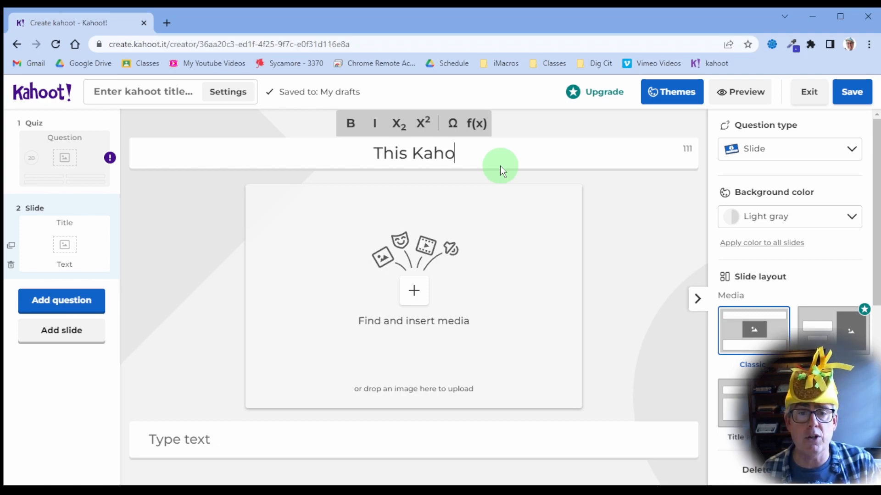
type("ot Created By")
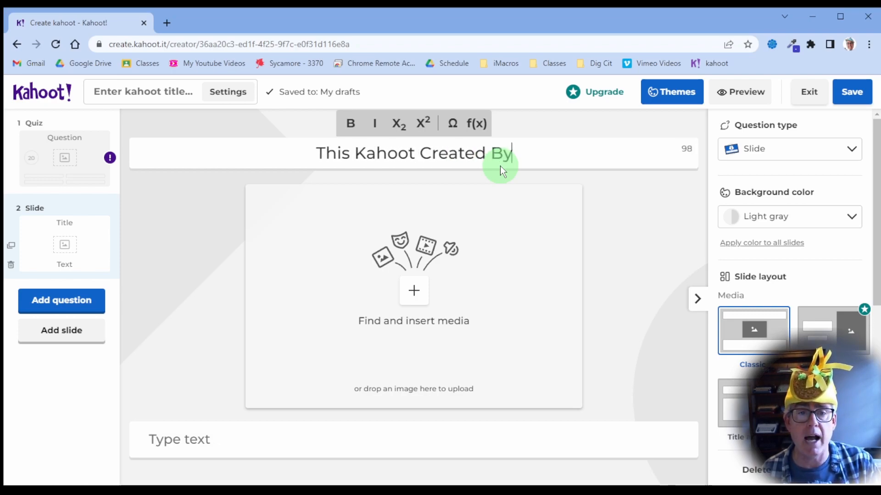
type(":")
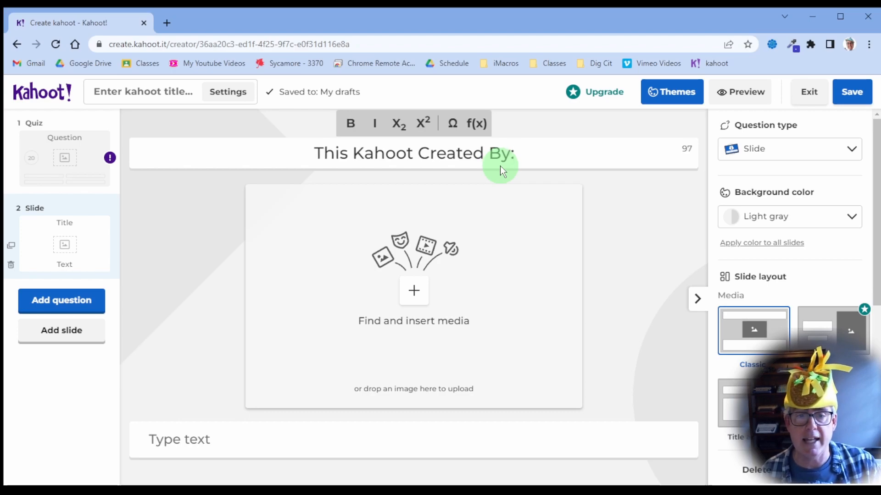
left_click(251, 444)
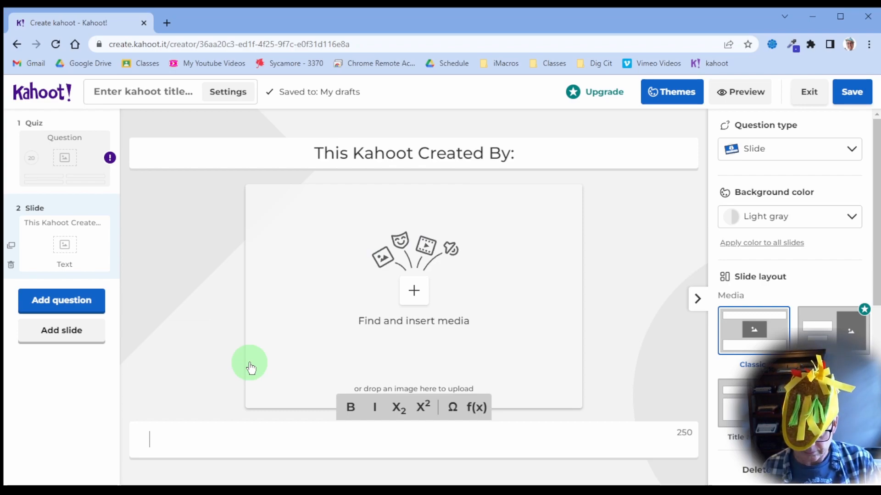
type("David Gullett")
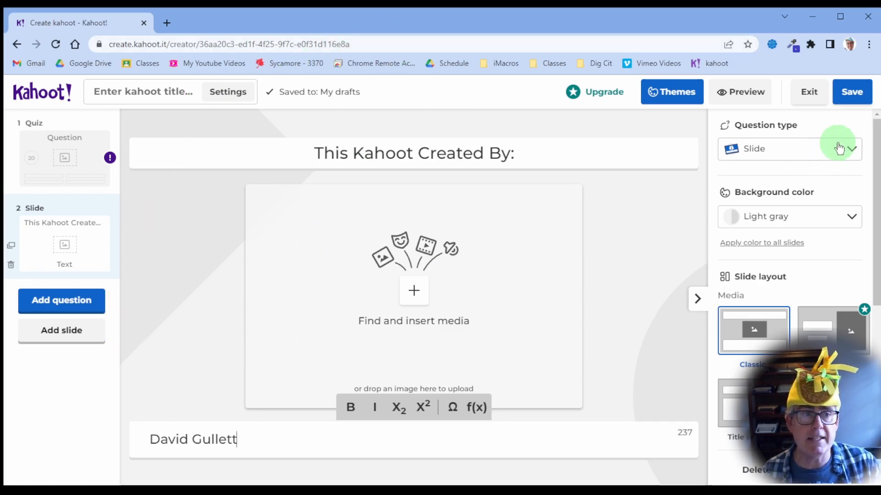
Open the kahoot's summary and begin its title with "Trick"
left_click(148, 91)
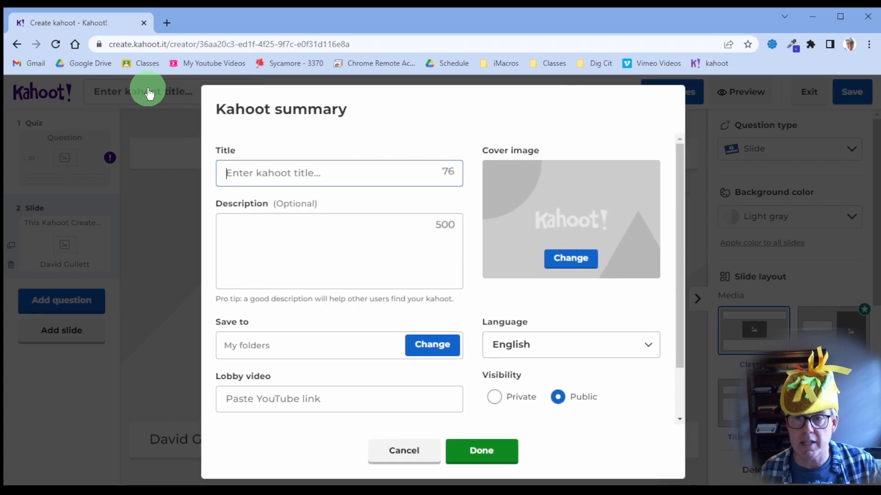
type("Trick")
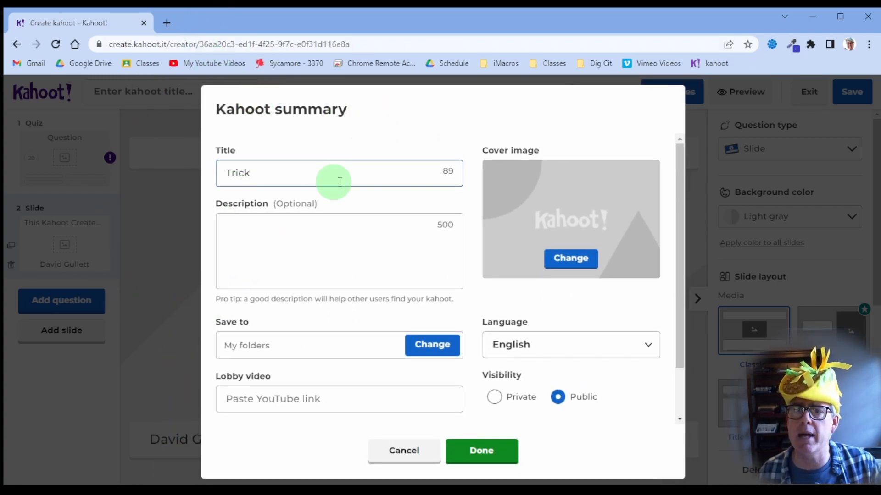
Switch to Google Classroom and check the Trick Word Kahoot assignment instructions in the 4th Elementary Computer class
middle_click(134, 63)
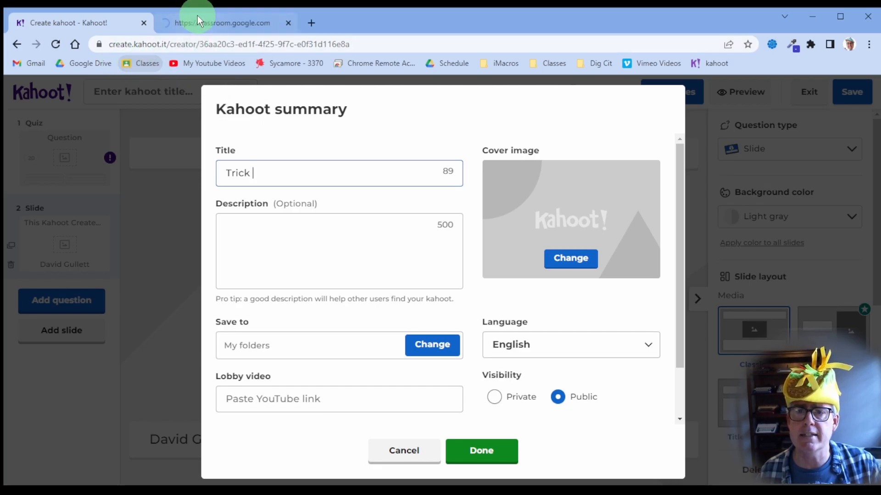
left_click(198, 20)
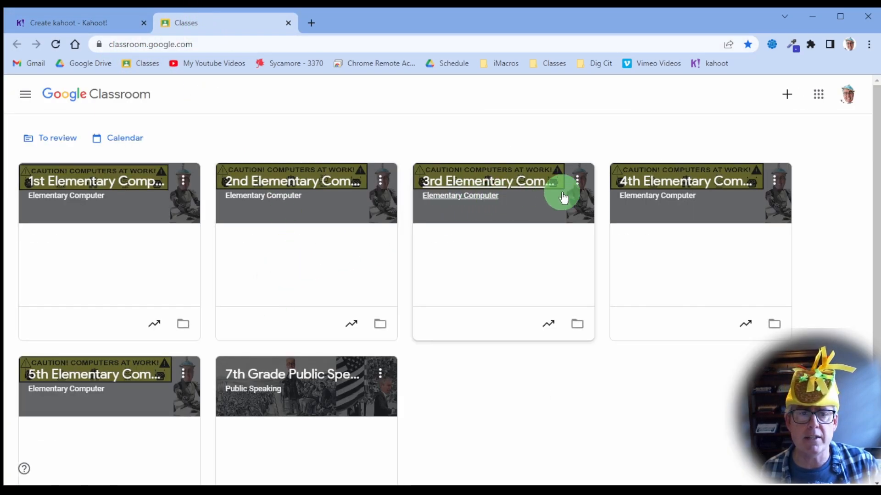
left_click(628, 182)
scroll(430, 389, "down", 1)
scroll(430, 390, "down", 1)
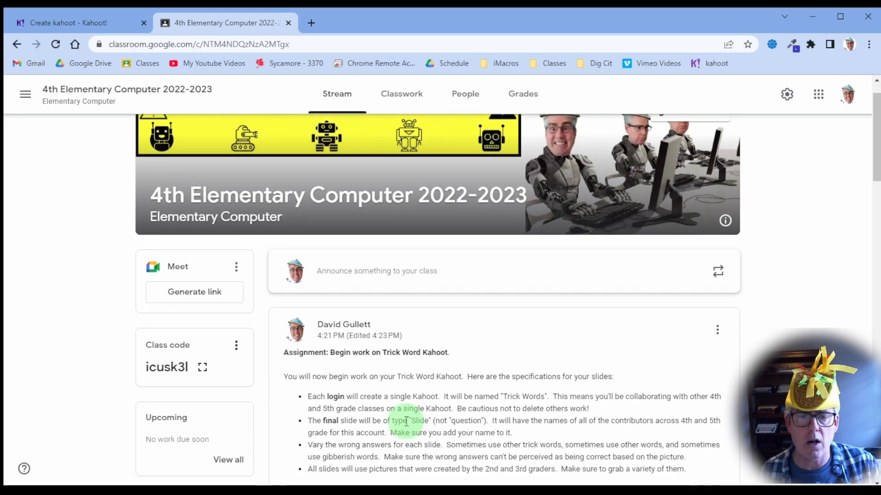
left_click(288, 23)
Complete the kahoot's title as "Trick Word Kahoot" and accept the summary with a blank description
type("Trick Word Kahoot")
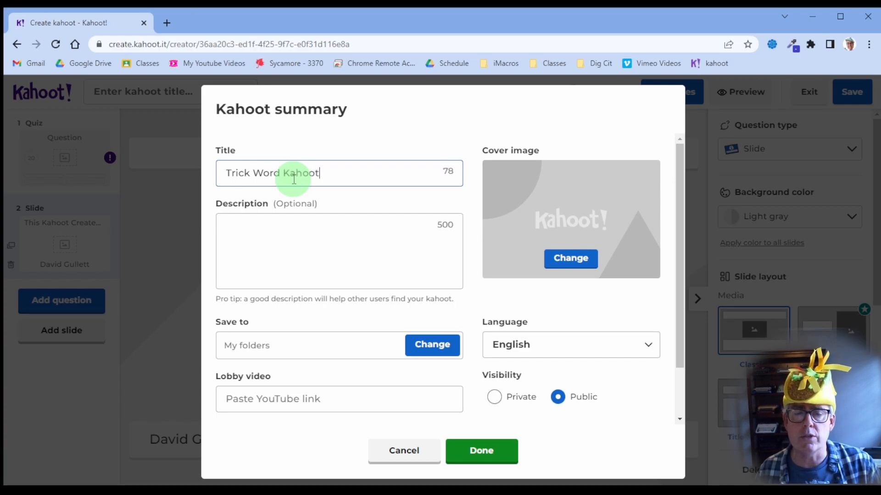
left_click(307, 248)
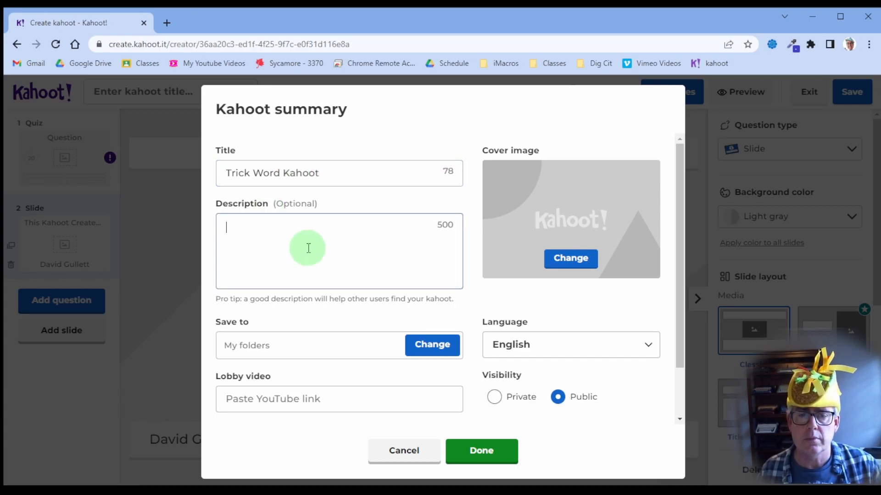
left_click(487, 455)
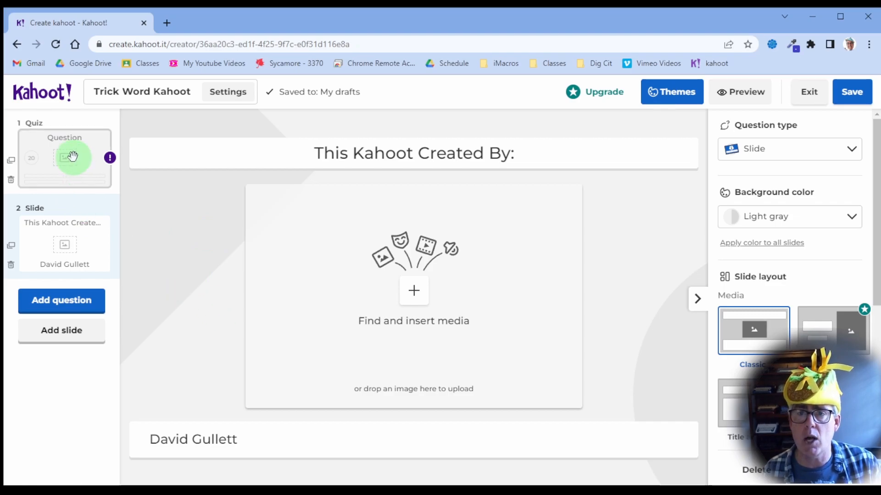
Enter "What is this word?" as the question text of the first quiz item
left_click(44, 155)
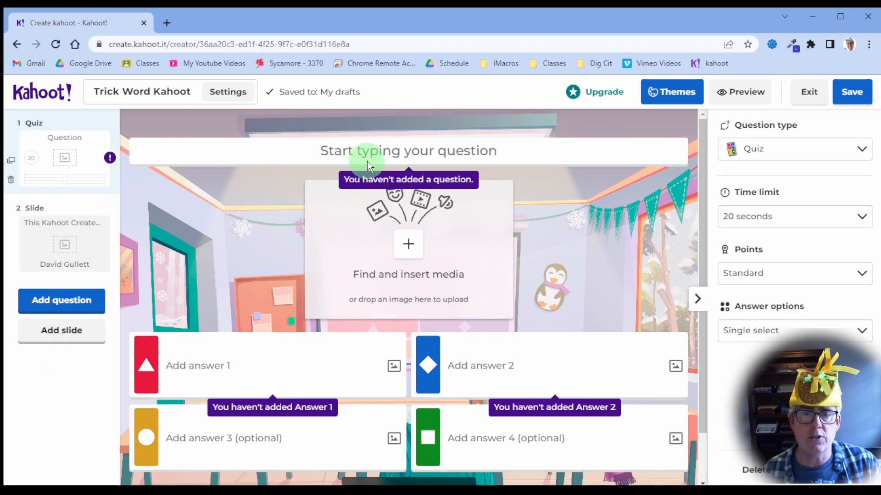
left_click(408, 149)
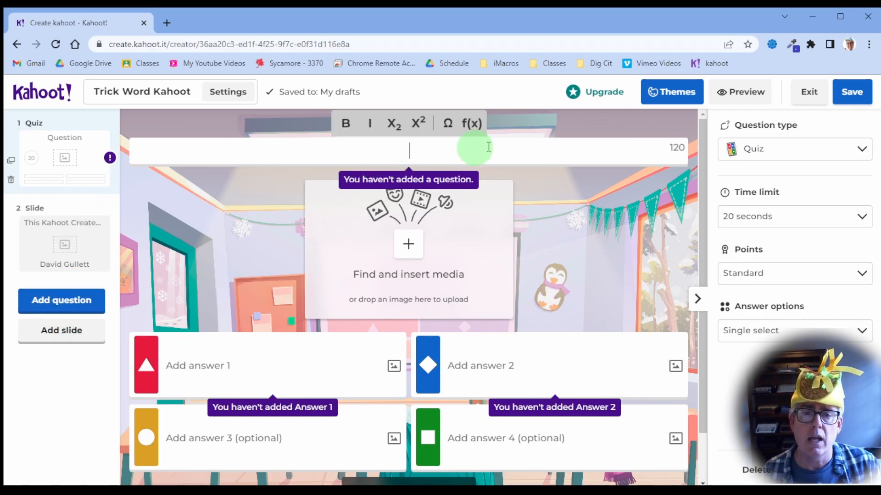
type("What is t")
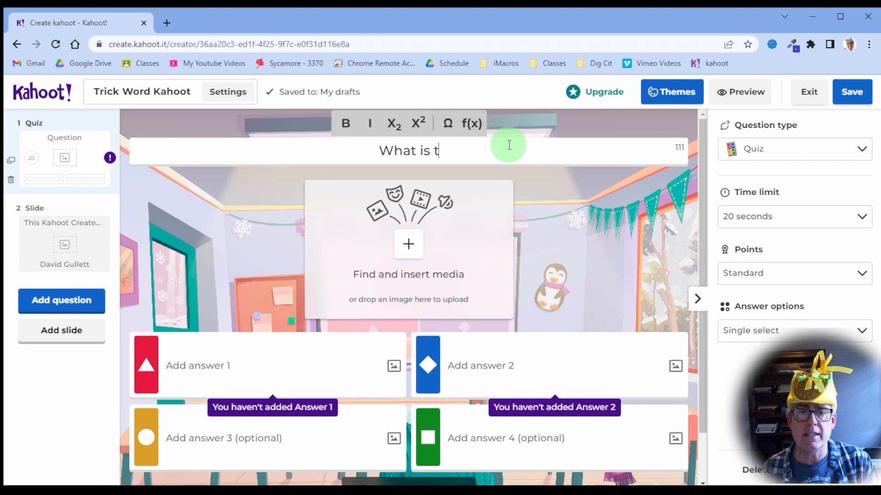
type("his word?")
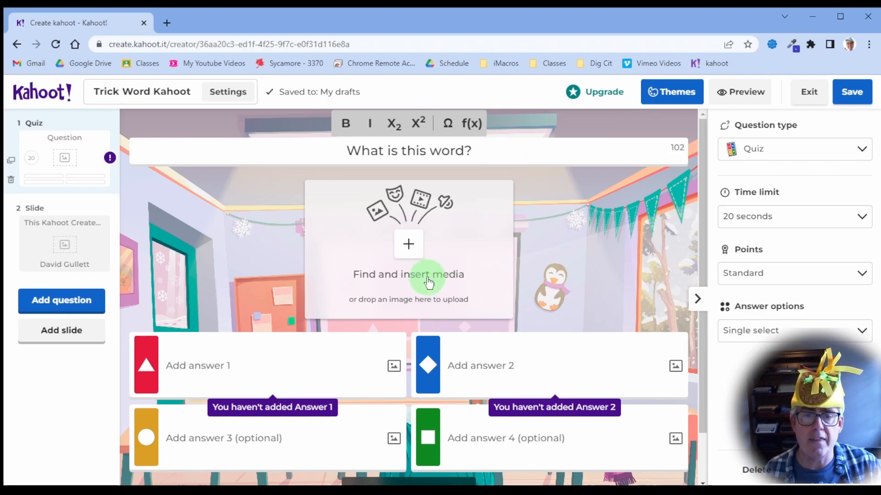
Try to upload the 2001 Christmas photo from the Pictures folder as the question's image
left_click(409, 250)
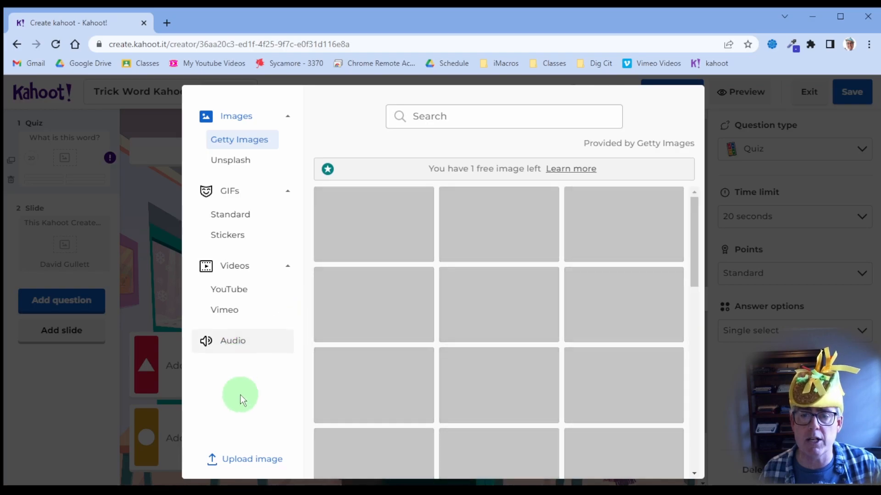
left_click(237, 461)
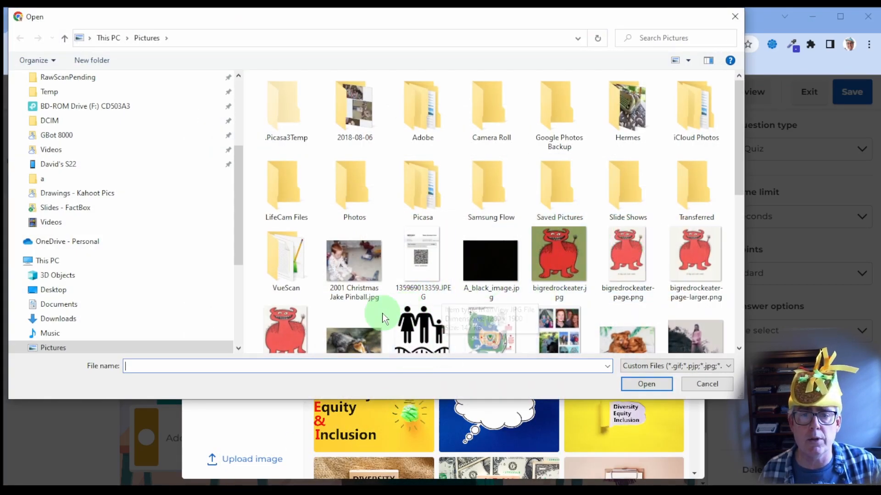
double_click(360, 271)
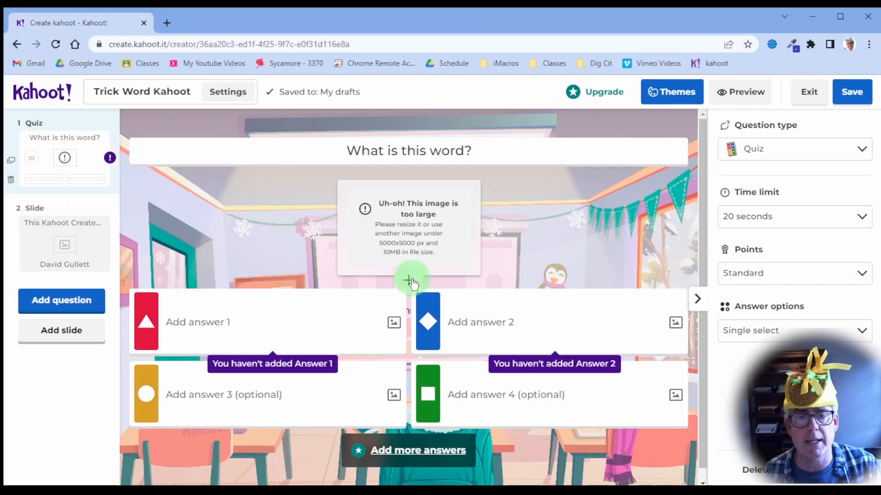
Upload "Fried Chicken Puppies.jpg" from the Pictures folder as the question's image
left_click(409, 278)
left_click(232, 459)
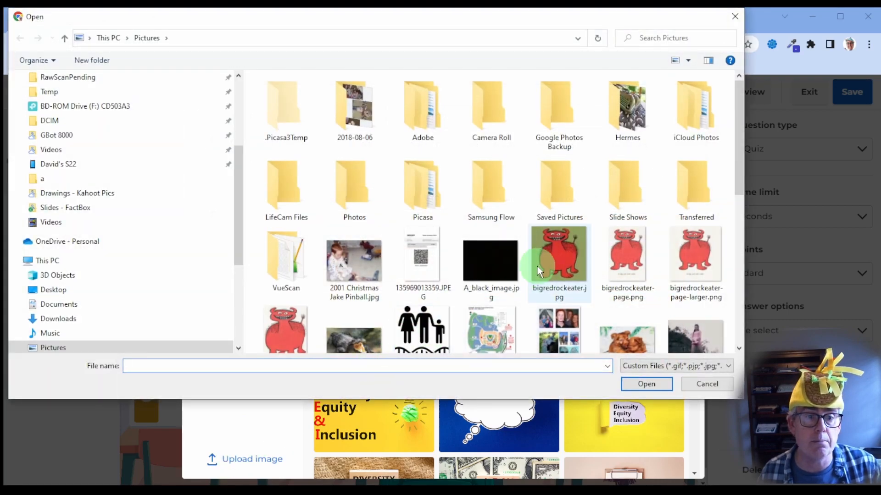
scroll(534, 285, "down", 3)
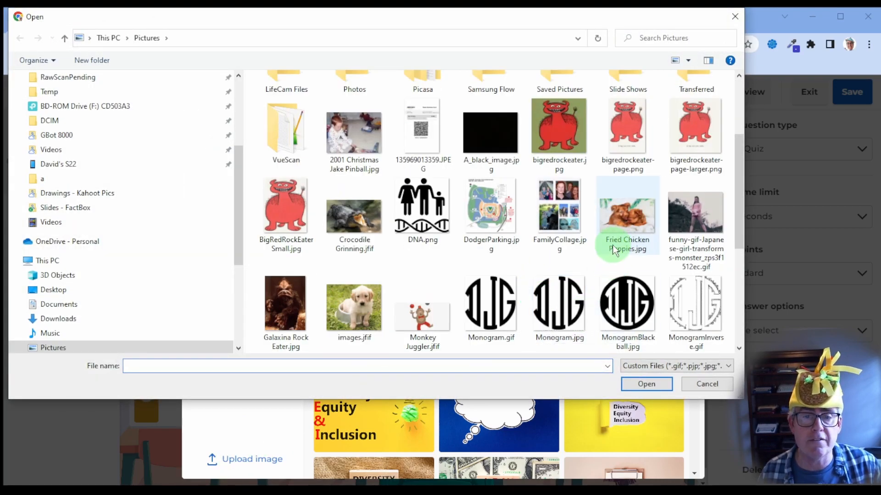
double_click(621, 213)
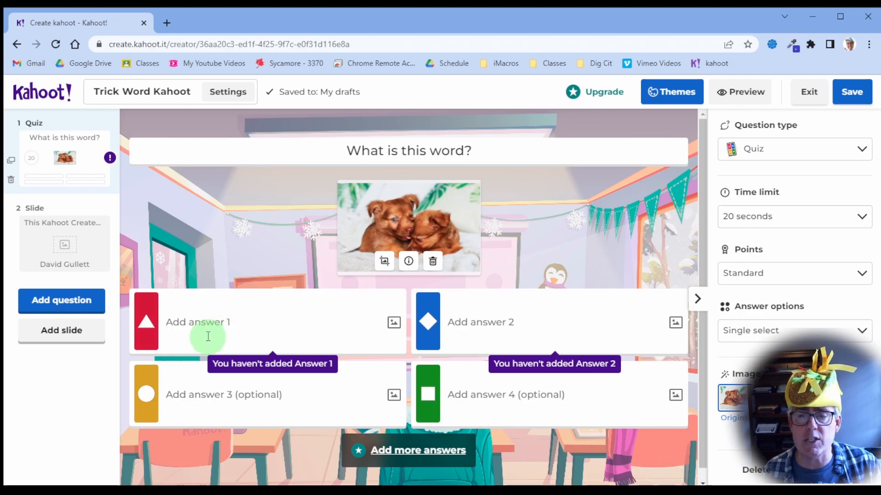
Enter "Farzel", "Cute", "Enough" and "Penguin" as the four answers of the first question and mark "Cute" as correct
left_click(220, 326)
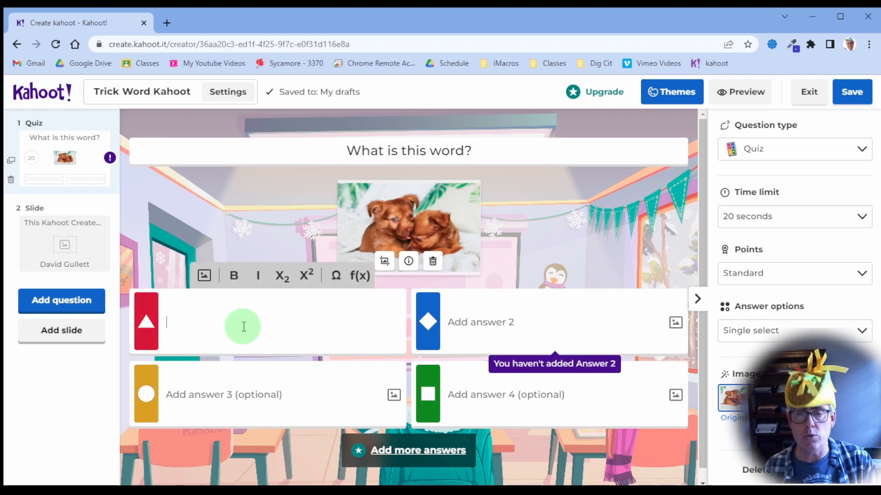
left_click(492, 328)
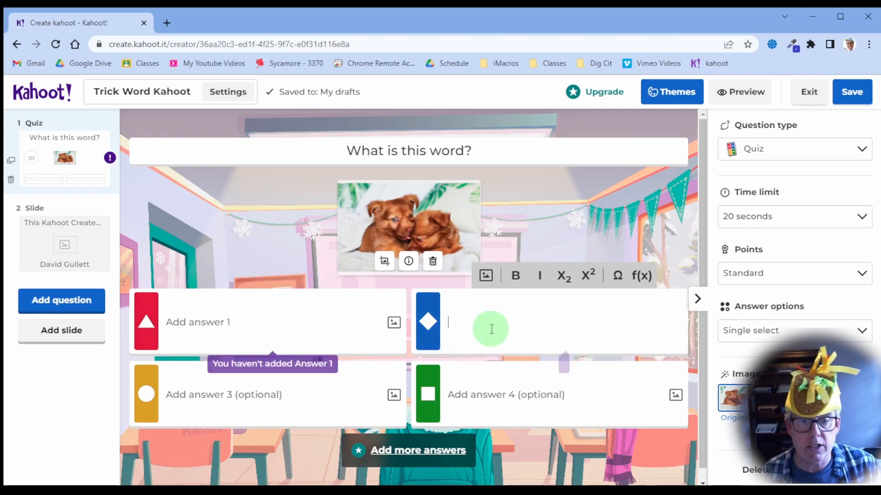
type("Cute")
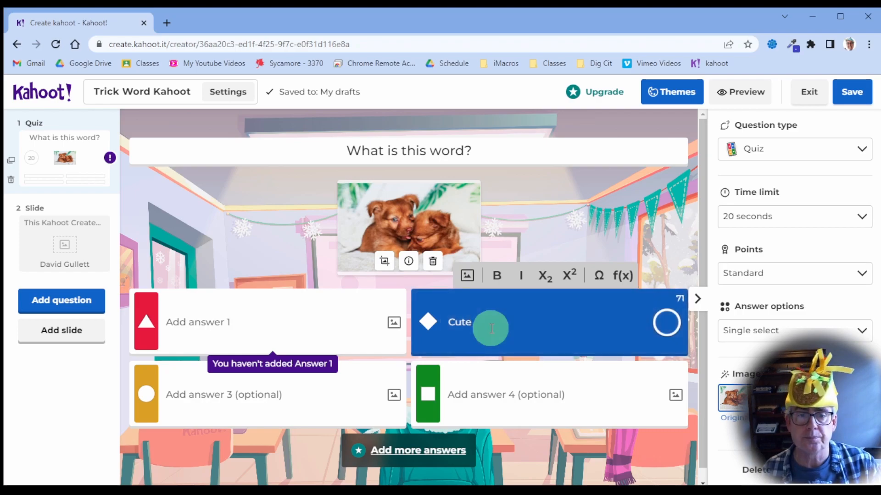
left_click(232, 329)
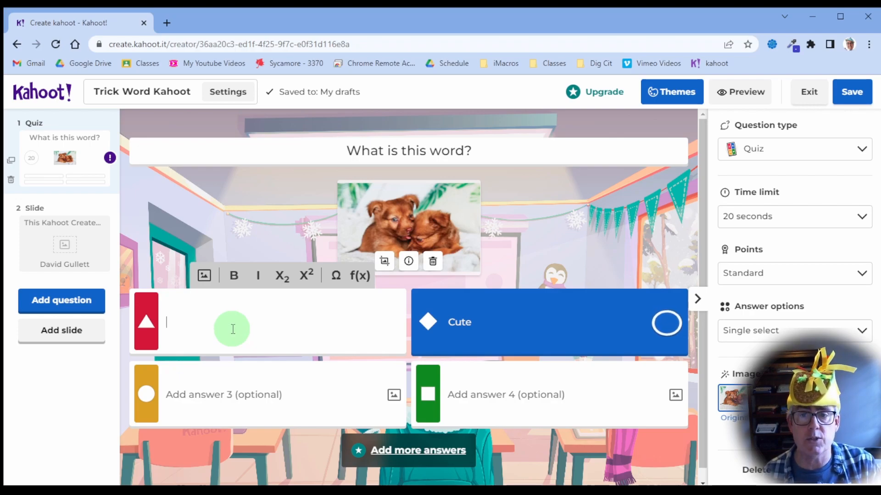
type("Farzel")
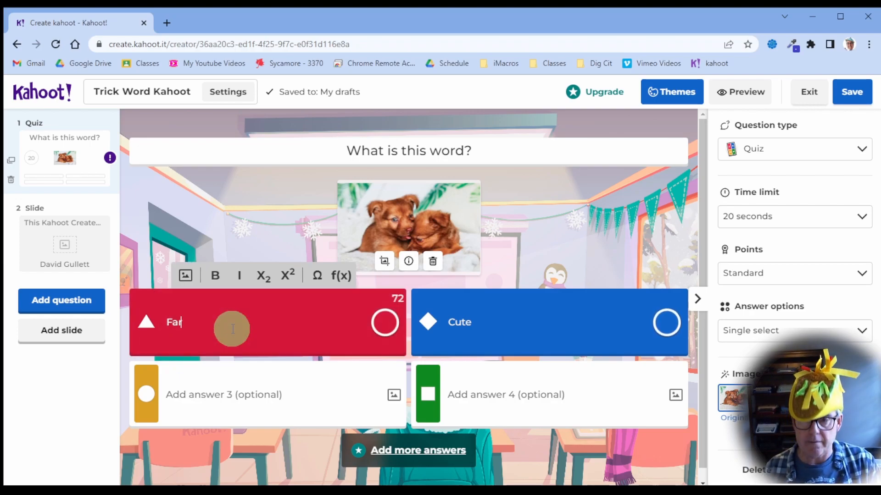
left_click(257, 402)
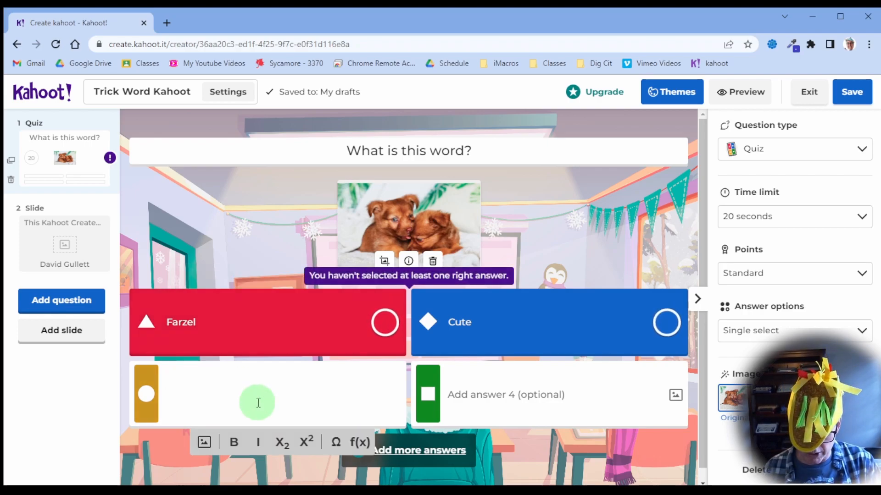
type("Enough")
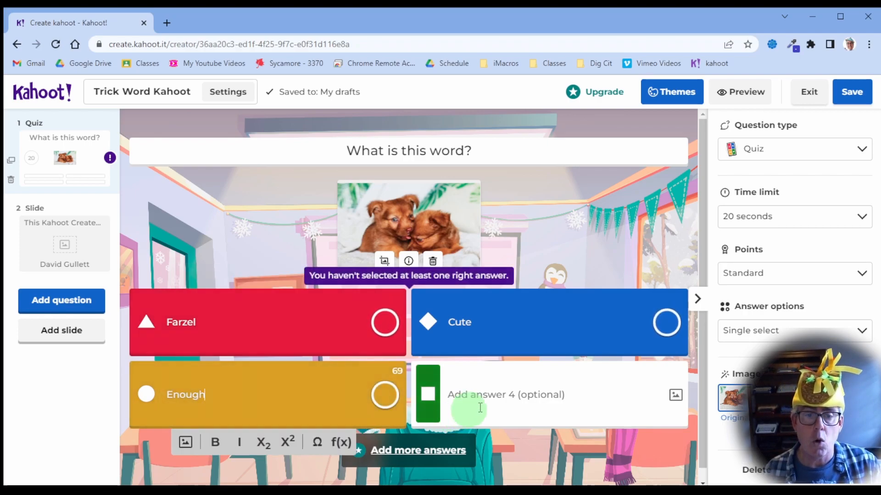
left_click(499, 400)
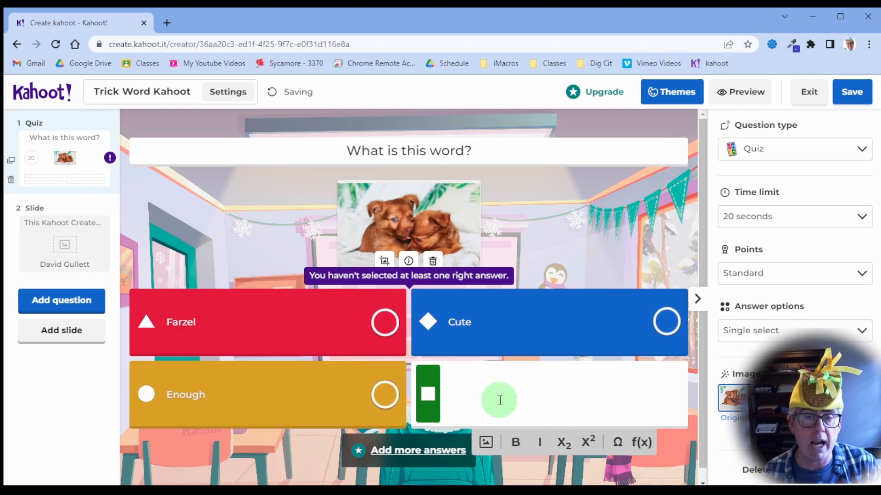
type("Penguin")
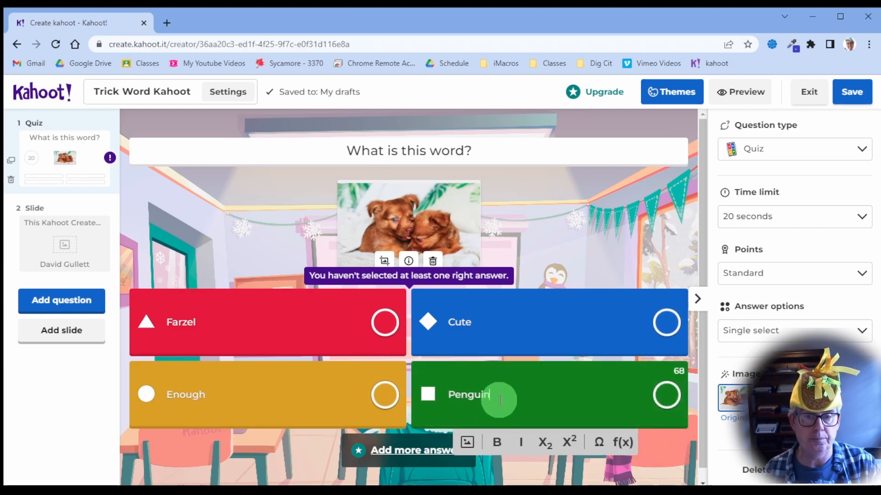
left_click(671, 326)
left_click(618, 411)
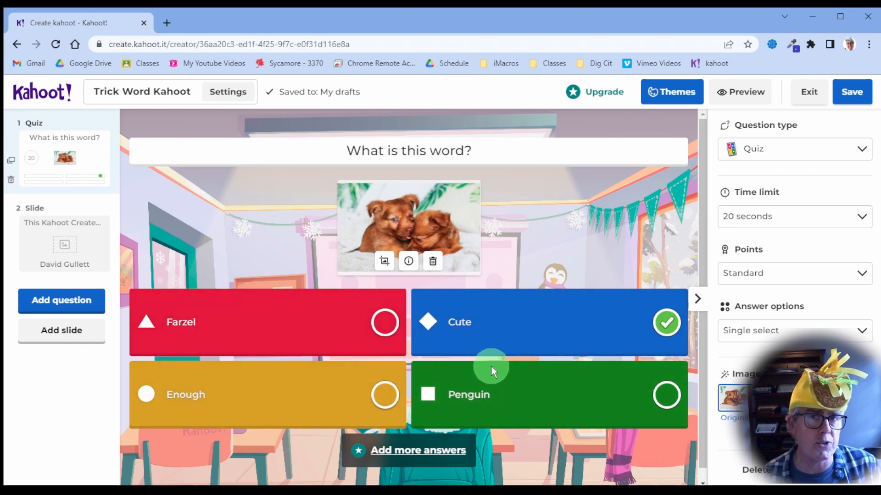
Try "Two" as the third answer of the first question, and restore "Enough"
double_click(189, 400)
type("Two")
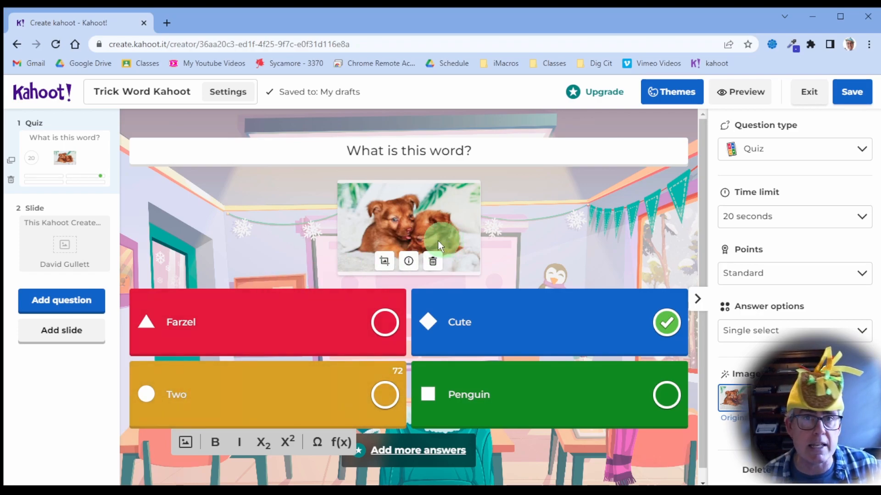
double_click(178, 403)
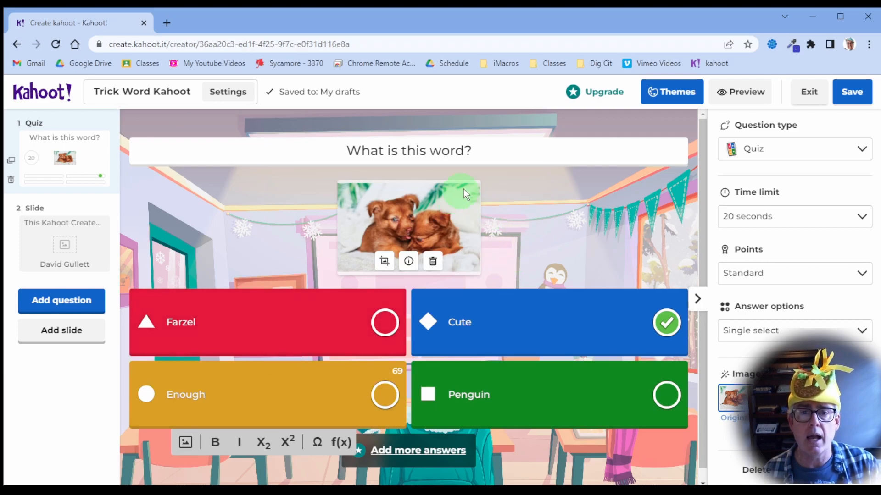
Save the kahoot and go back to editing with the first quiz question selected
left_click(852, 91)
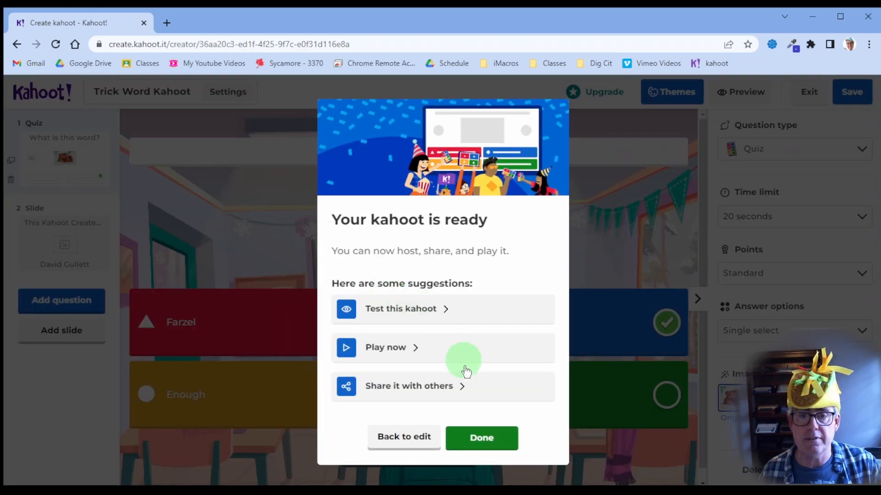
left_click(432, 441)
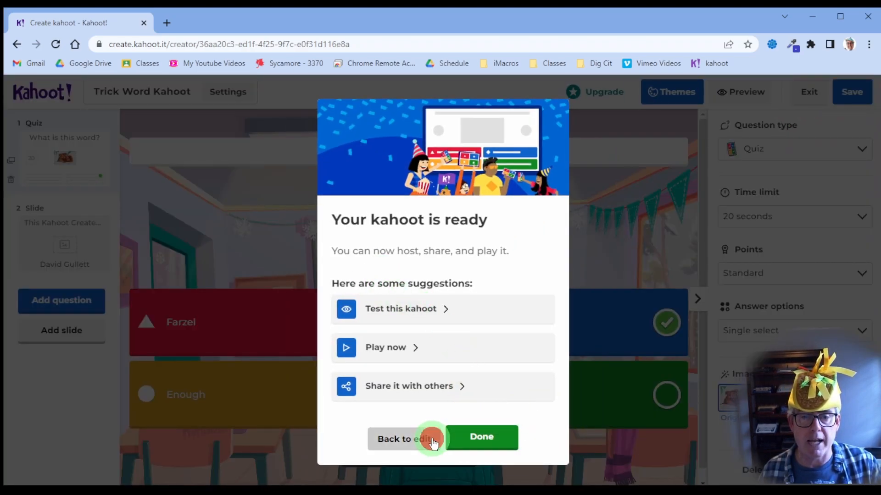
left_click(48, 147)
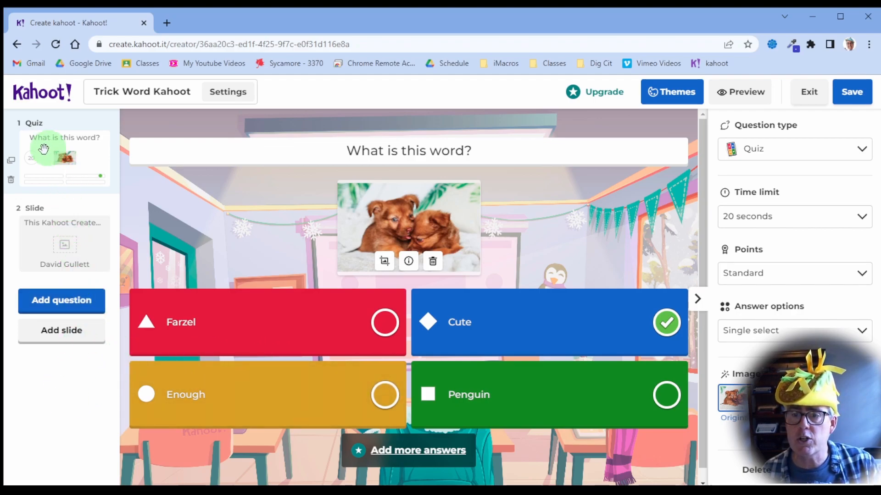
Add a second quiz question after the first one with the question text "What Is This Word"
left_click(63, 310)
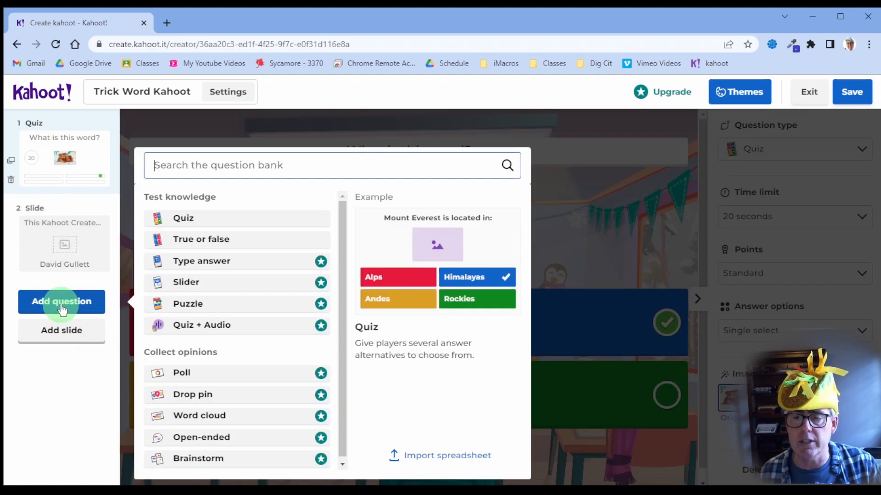
left_click(227, 227)
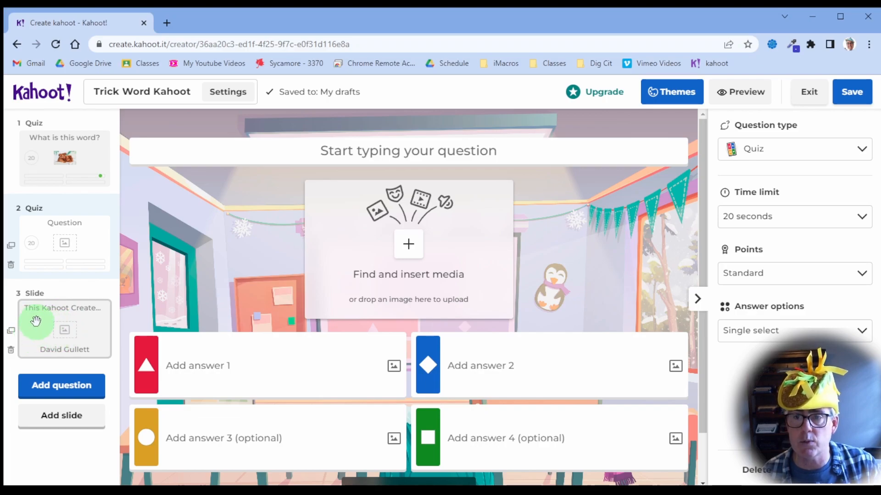
left_click(391, 156)
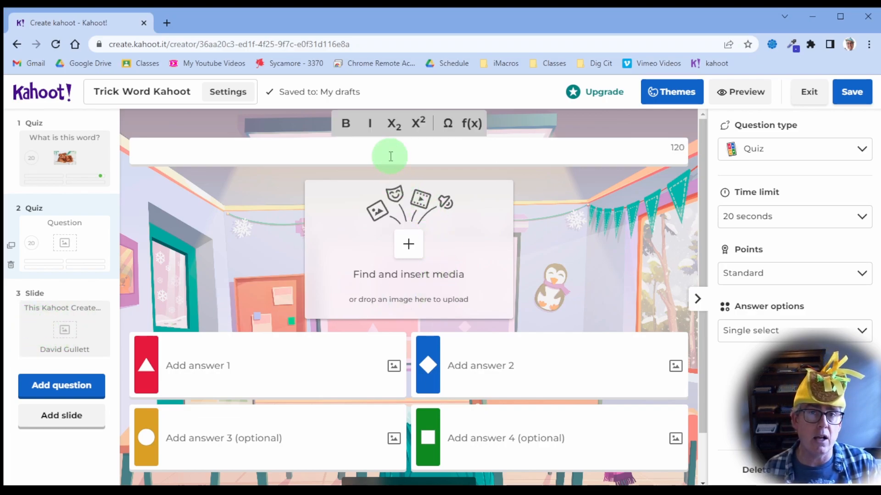
type("What Is This Word")
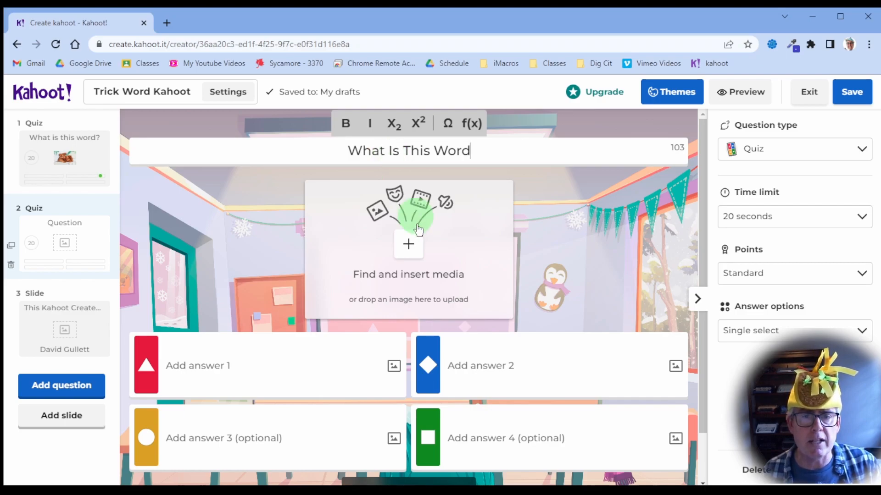
Upload the PNG of the boy's face from the Pictures folder as the second question's image
left_click(408, 246)
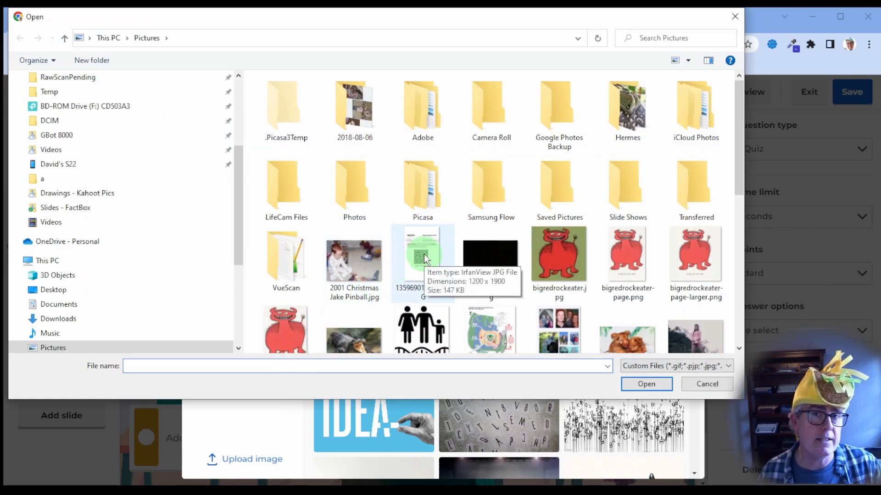
scroll(528, 240, "down", 5)
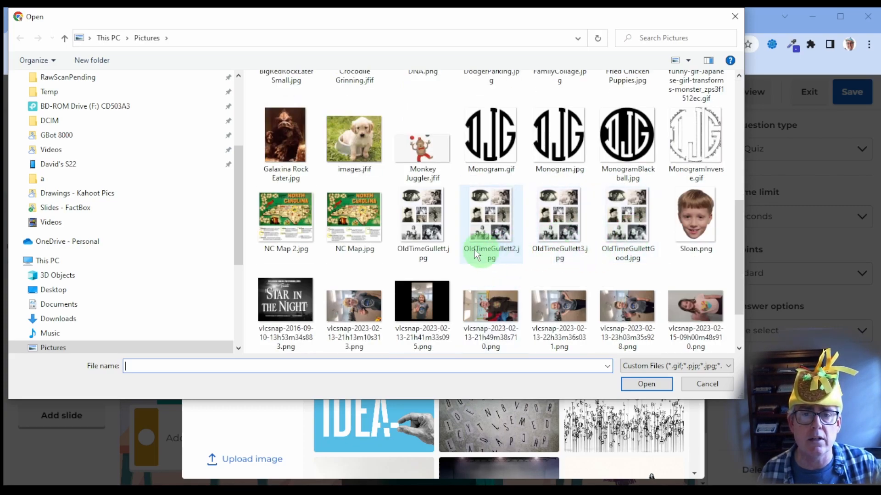
double_click(698, 226)
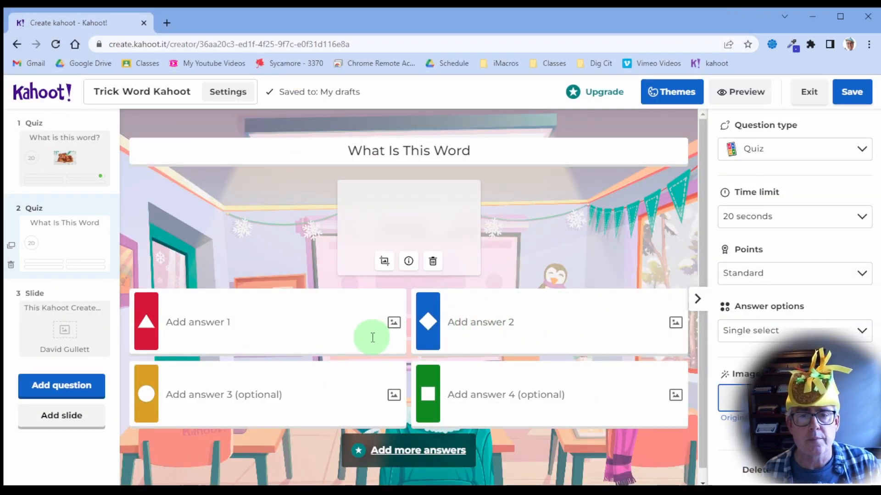
Enter "Boy", "Girl", "Between" and "Fire" as the four answers of the second question and mark "Boy" as correct
left_click(220, 326)
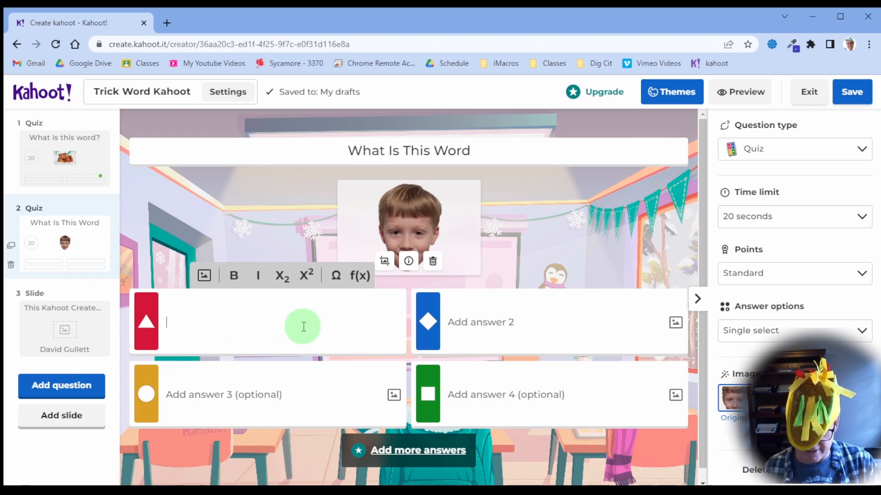
type("Boy")
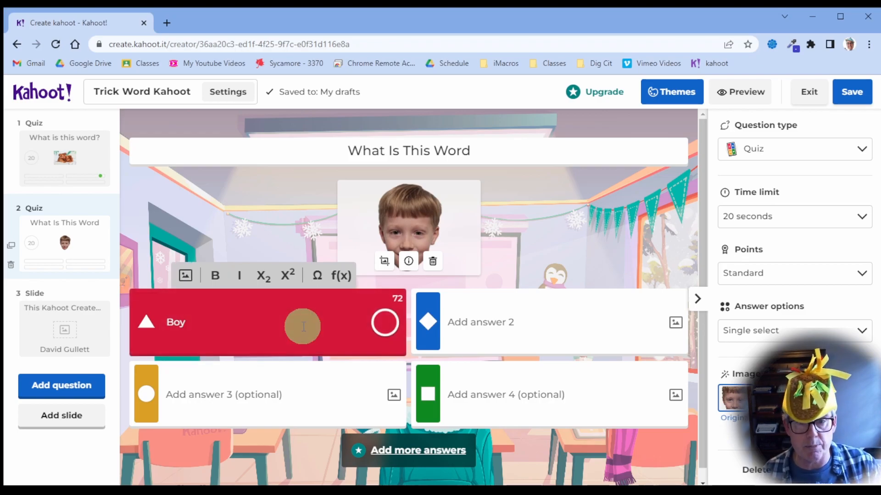
left_click(463, 320)
type("qirl")
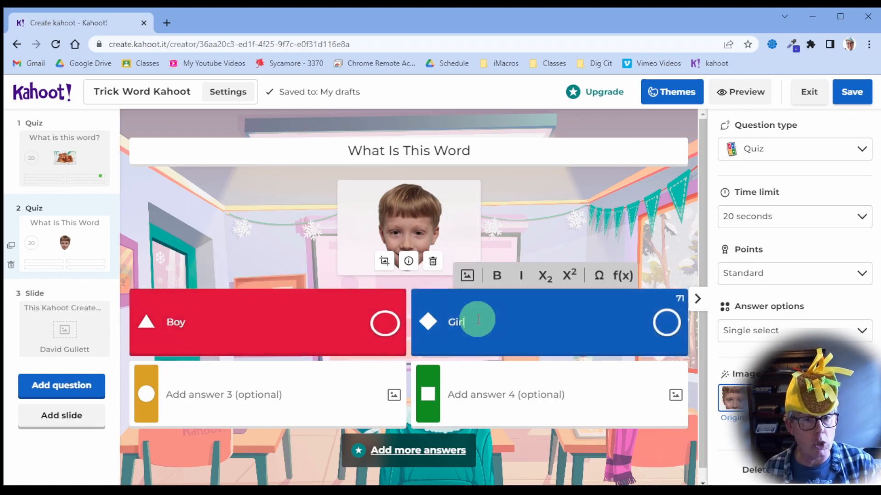
left_click(252, 400)
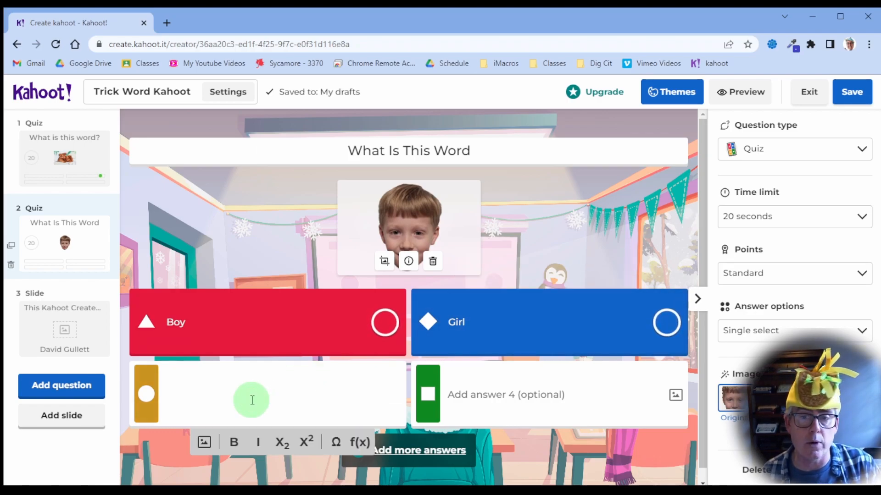
type("Between")
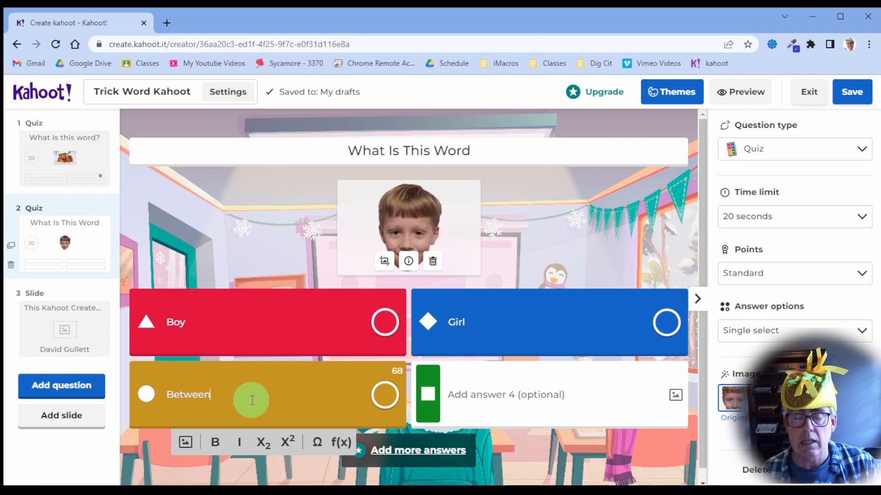
left_click(487, 389)
type("Fire")
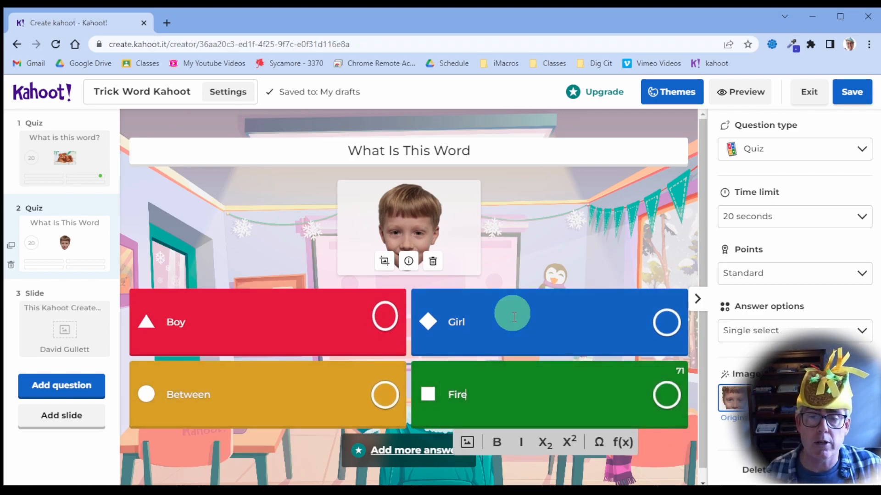
left_click(383, 323)
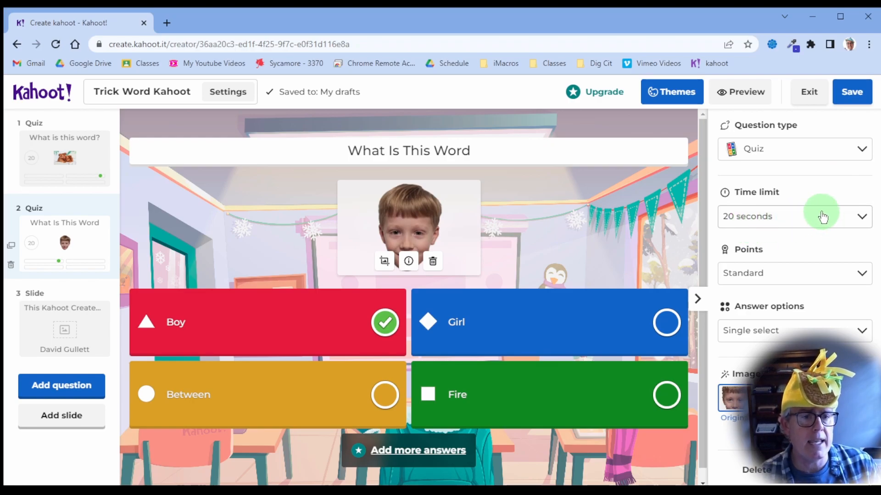
Set the second question's time limit to 30 seconds and save the kahoot
left_click(860, 221)
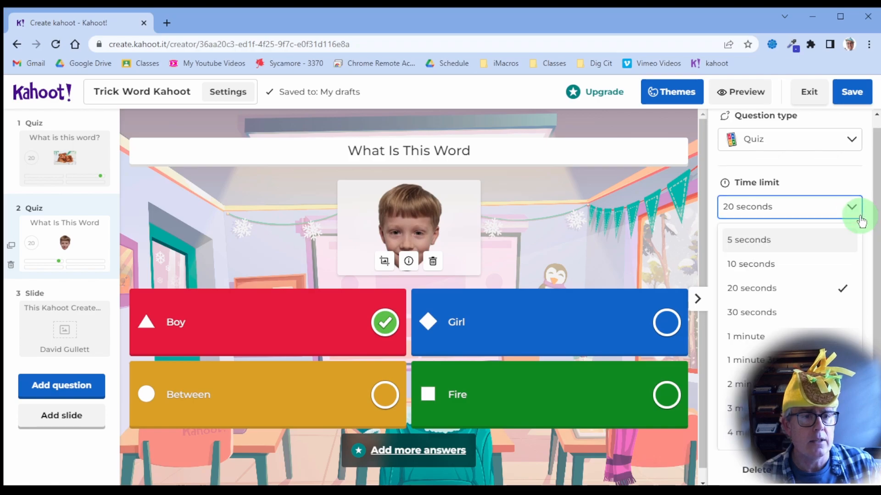
left_click(771, 316)
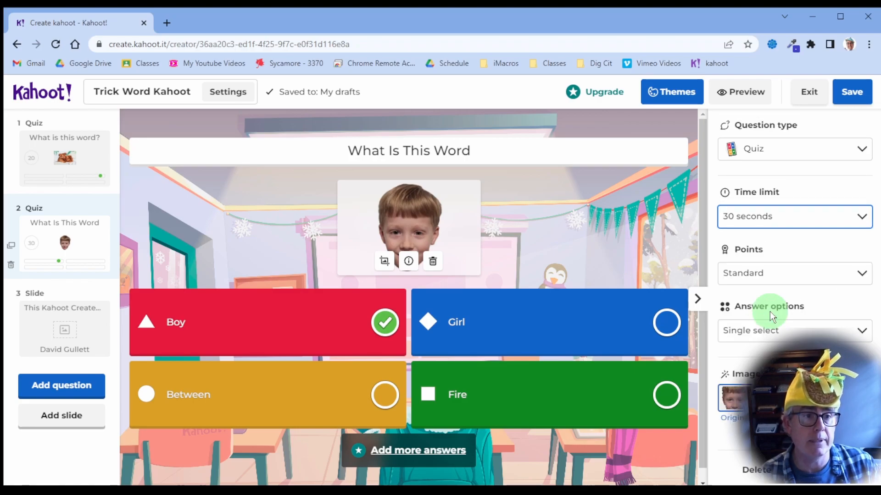
left_click(852, 91)
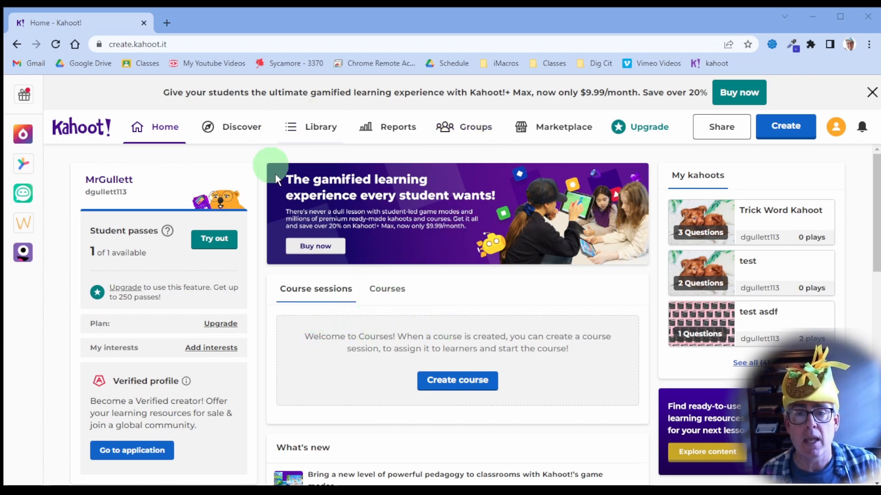
Reopen "Trick Word Kahoot" from the library for editing and go to its "This Kahoot Created By:" slide
left_click(313, 130)
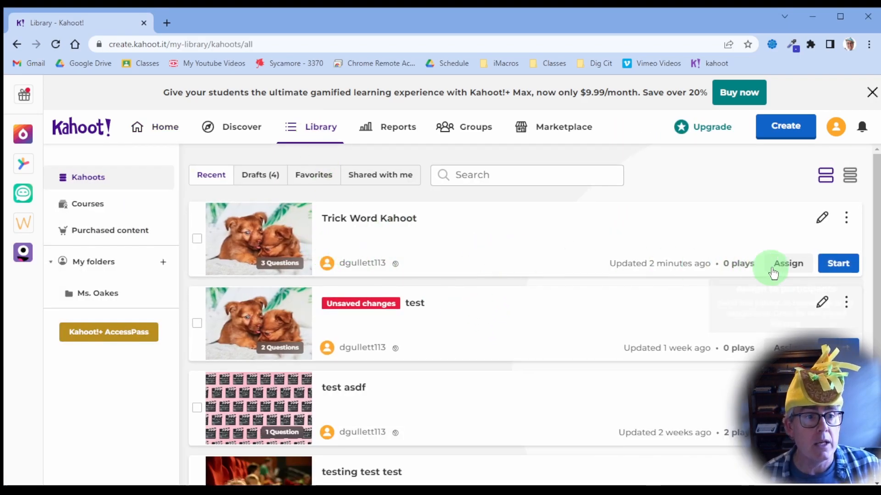
left_click(822, 218)
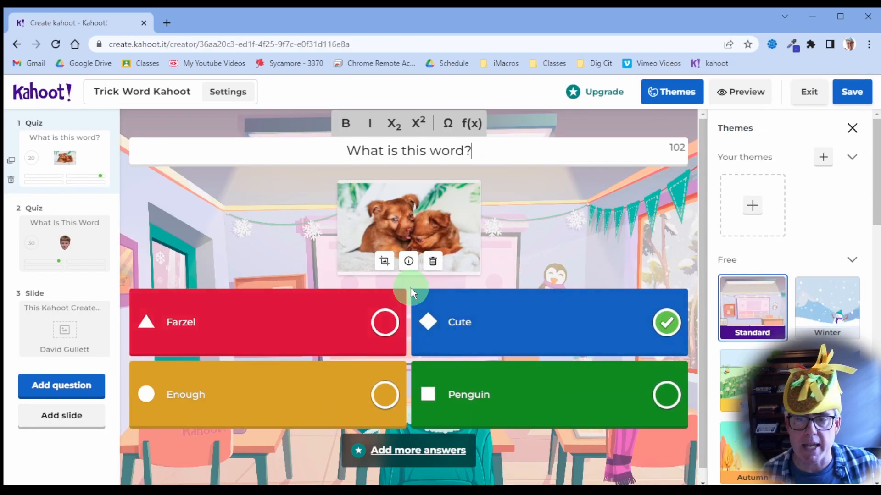
left_click(34, 326)
Append two more creators' full names after the existing name on the credit slide, save the kahoot and return to editing
left_click(257, 439)
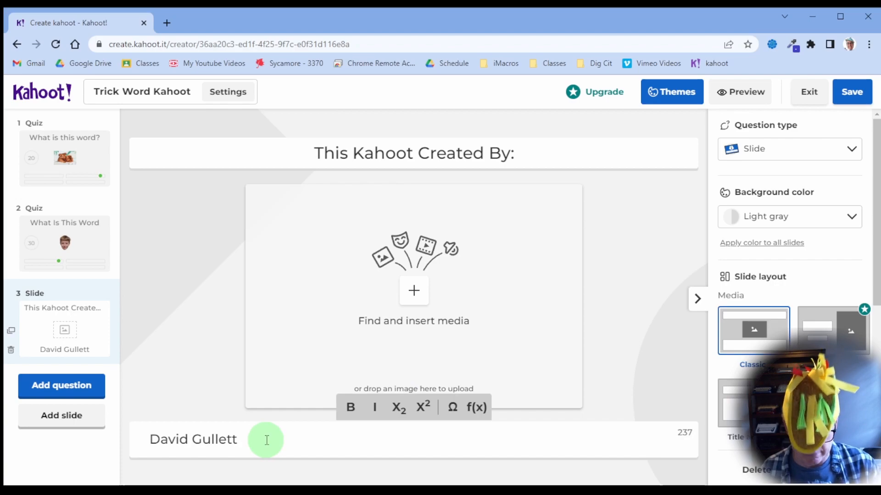
type(", Ben Dover, Ilene Back")
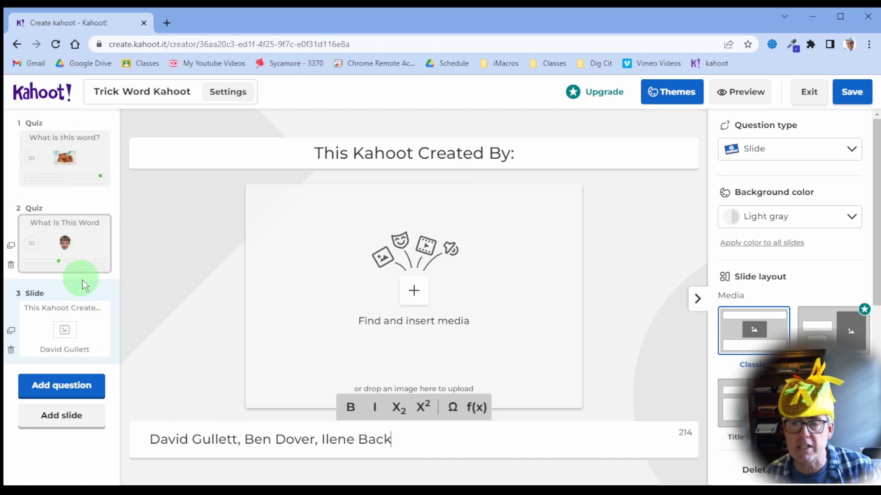
left_click(847, 91)
left_click(419, 447)
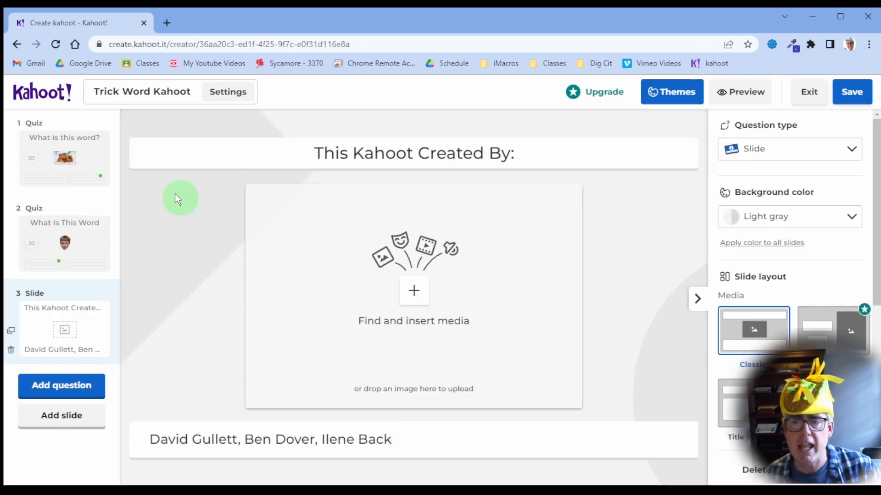
Review the first and second quiz questions with their images and answers
left_click(65, 151)
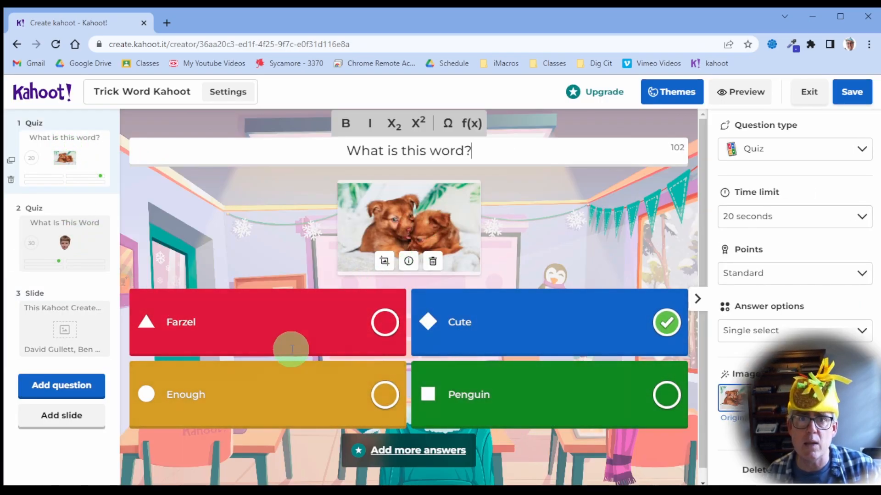
left_click(59, 226)
left_click(596, 394)
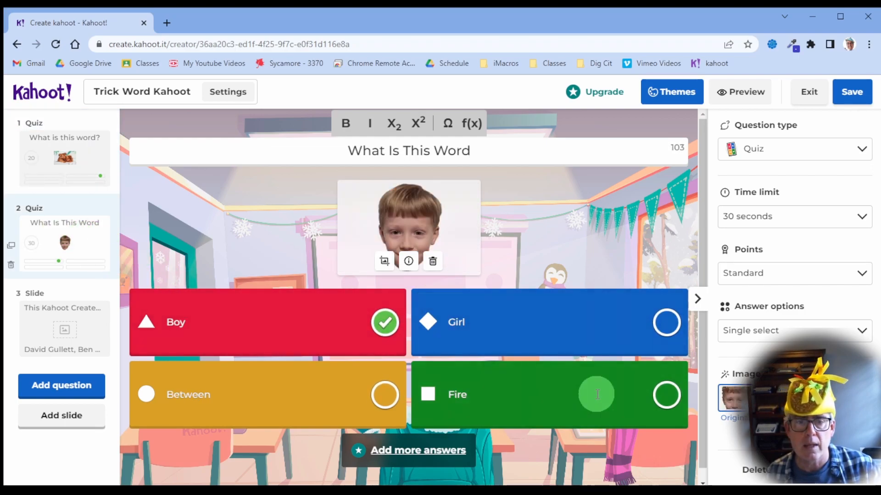